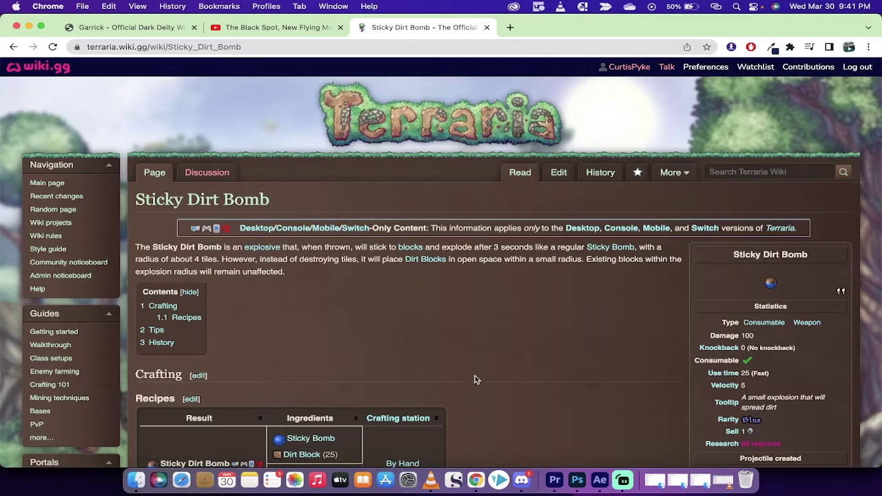
- Scroll down through the Sticky Dirt Bomb article
{"action": "scroll", "coordinate": [501, 317], "scroll_direction": "down", "scroll_amount": 1}
{"action": "scroll", "coordinate": [501, 315], "scroll_direction": "down", "scroll_amount": 2}
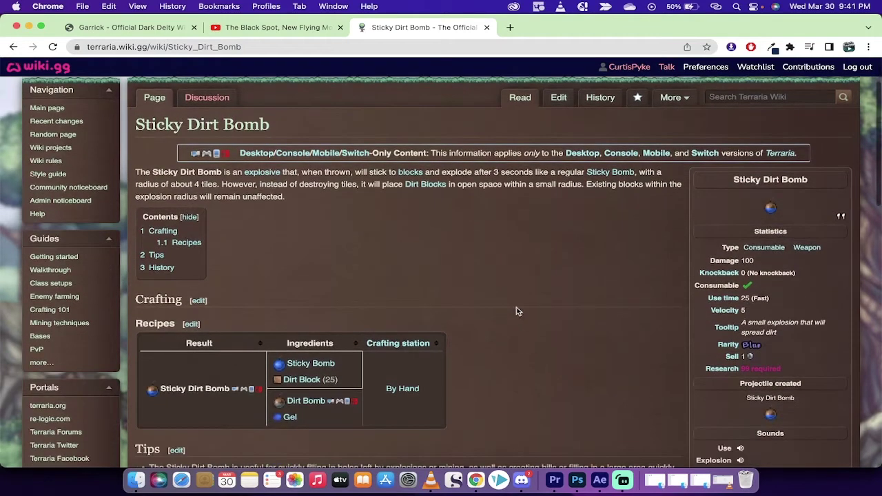
{"action": "scroll", "coordinate": [559, 286], "scroll_direction": "down", "scroll_amount": 4}
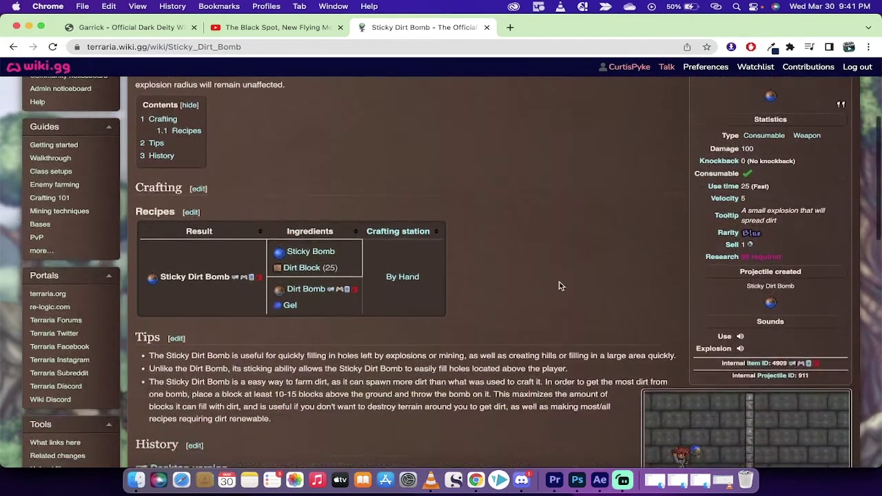
{"action": "scroll", "coordinate": [534, 324], "scroll_direction": "down", "scroll_amount": 1}
{"action": "scroll", "coordinate": [533, 324], "scroll_direction": "down", "scroll_amount": 5}
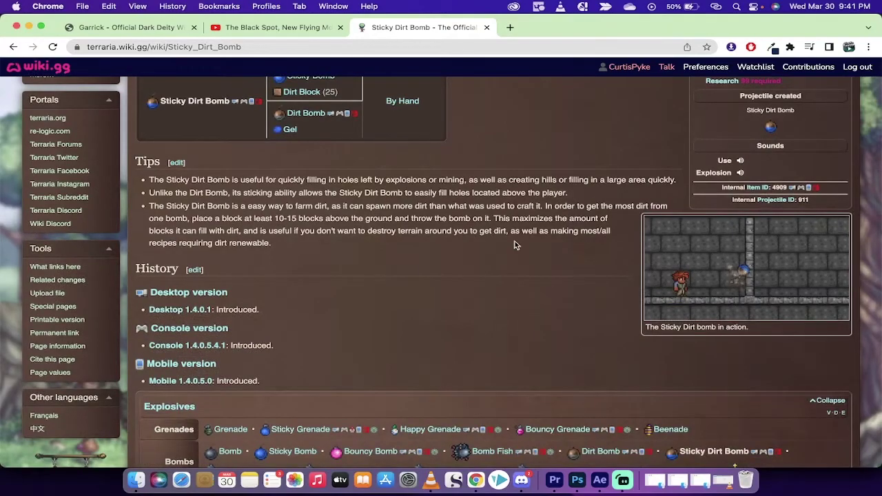
{"action": "scroll", "coordinate": [515, 241], "scroll_direction": "down", "scroll_amount": 1}
{"action": "scroll", "coordinate": [455, 235], "scroll_direction": "down", "scroll_amount": 3}
{"action": "scroll", "coordinate": [456, 234], "scroll_direction": "down", "scroll_amount": 5}
- Start a Google Lens image search, dismiss its overlay, and scroll back to the article top
{"action": "right_click", "coordinate": [456, 238]}
{"action": "left_click", "coordinate": [461, 319]}
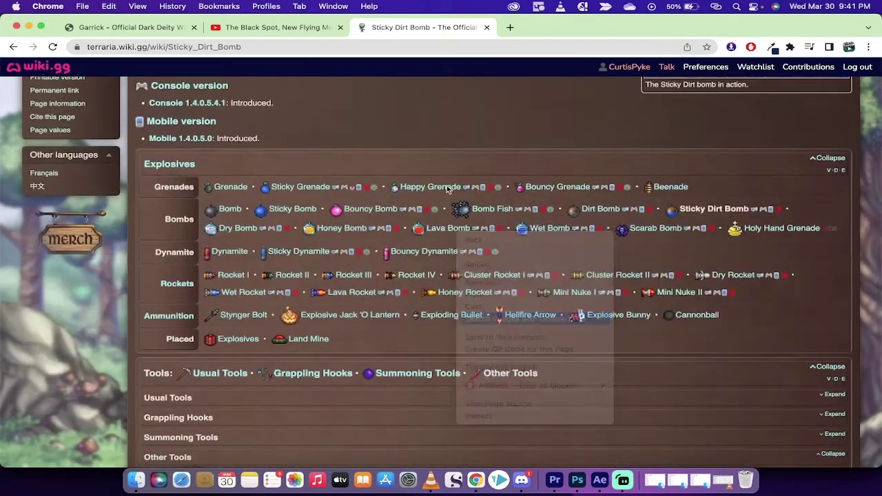
{"action": "left_click", "coordinate": [506, 71]}
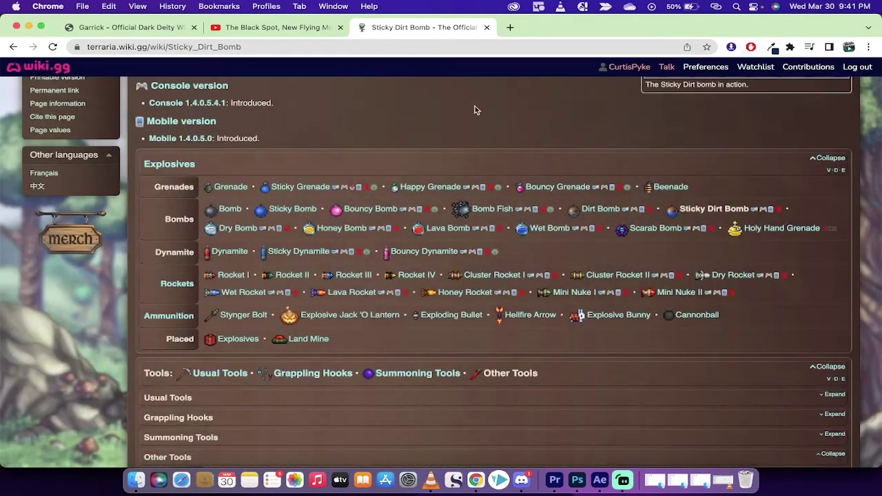
{"action": "scroll", "coordinate": [468, 117], "scroll_direction": "up", "scroll_amount": 10}
{"action": "scroll", "coordinate": [463, 124], "scroll_direction": "up", "scroll_amount": 10}
{"action": "scroll", "coordinate": [513, 316], "scroll_direction": "down", "scroll_amount": 2}
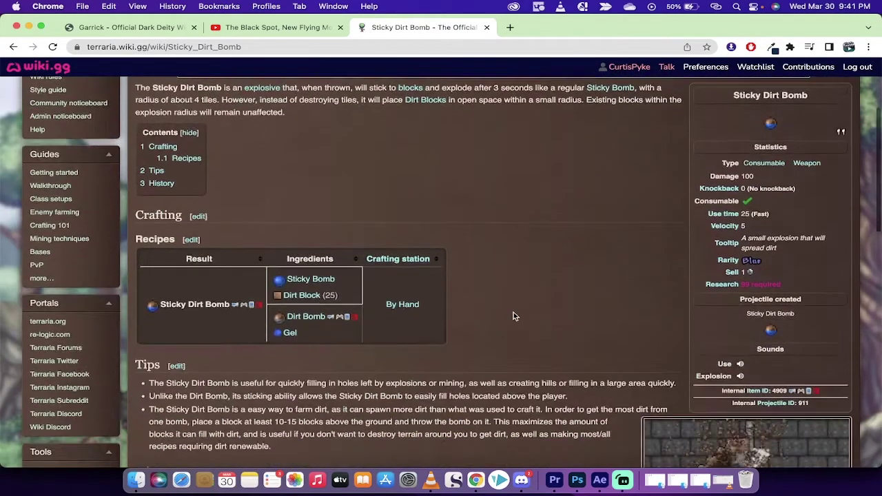
{"action": "scroll", "coordinate": [514, 314], "scroll_direction": "down", "scroll_amount": 3}
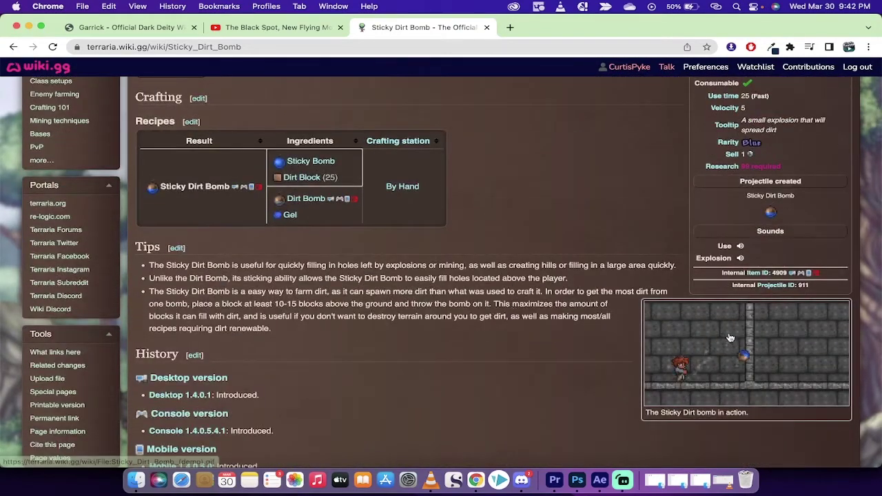
{"action": "scroll", "coordinate": [479, 323], "scroll_direction": "up", "scroll_amount": 1}
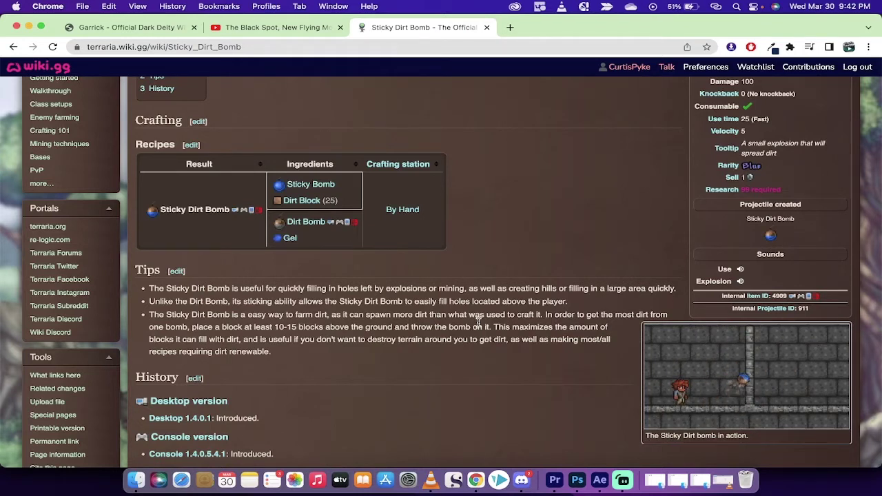
{"action": "scroll", "coordinate": [507, 121], "scroll_direction": "up", "scroll_amount": 2}
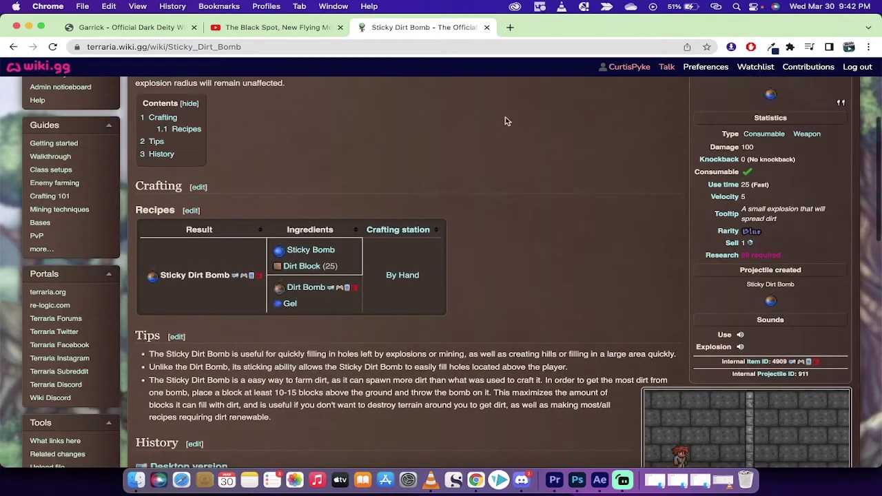
{"action": "scroll", "coordinate": [494, 158], "scroll_direction": "up", "scroll_amount": 3}
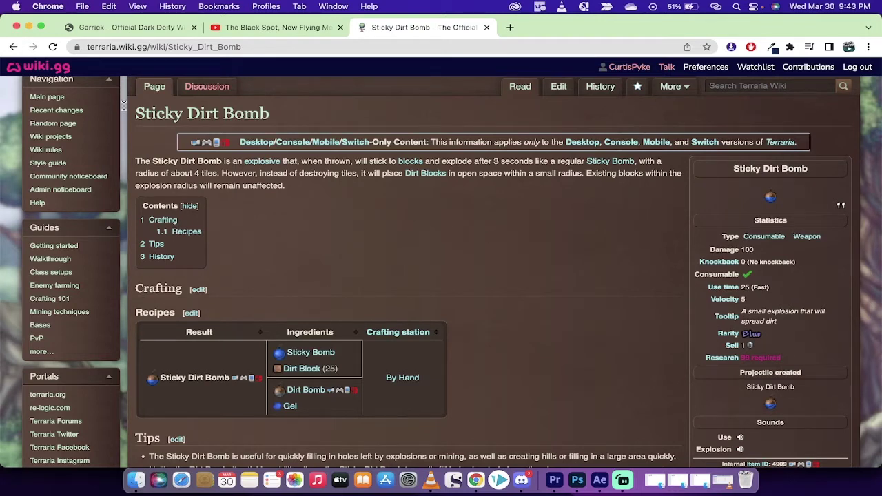
- Return through browser history to the Video policy page, then back to the Style guide
{"action": "right_click", "coordinate": [14, 48]}
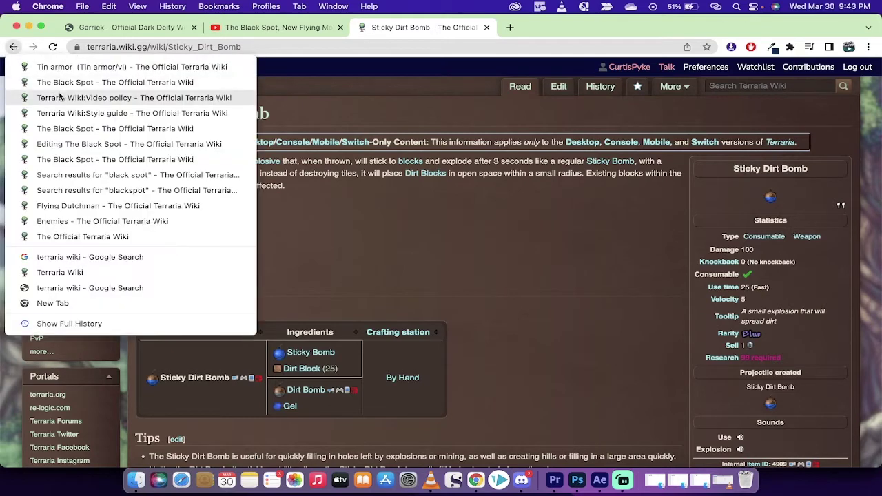
{"action": "left_click", "coordinate": [60, 98]}
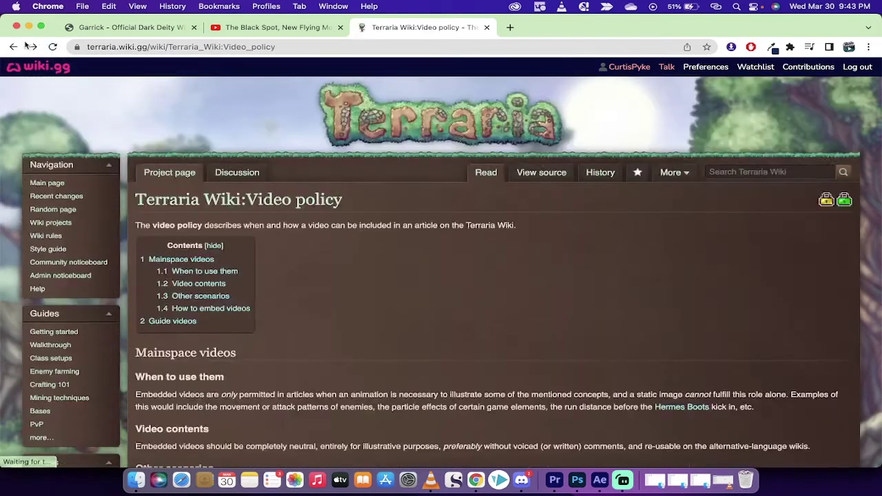
{"action": "left_click", "coordinate": [14, 47]}
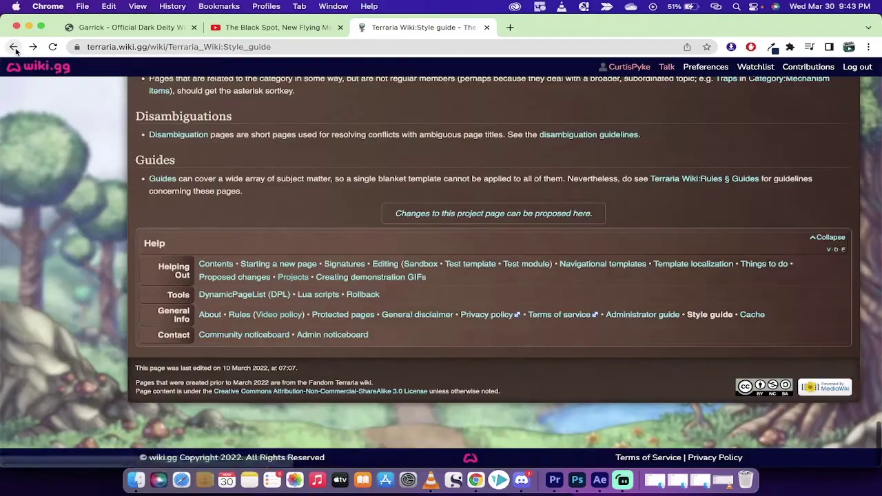
- Search the wiki for 'black spot' to open The Black Spot article
{"action": "scroll", "coordinate": [193, 145], "scroll_direction": "up", "scroll_amount": 10}
{"action": "scroll", "coordinate": [344, 152], "scroll_direction": "up", "scroll_amount": 10}
{"action": "scroll", "coordinate": [548, 162], "scroll_direction": "up", "scroll_amount": 10}
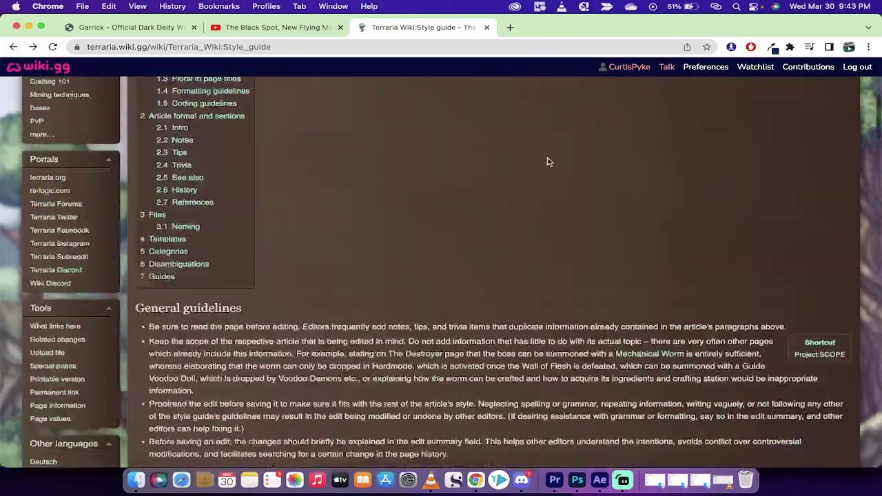
{"action": "scroll", "coordinate": [548, 161], "scroll_direction": "up", "scroll_amount": 5}
{"action": "left_click", "coordinate": [732, 172]}
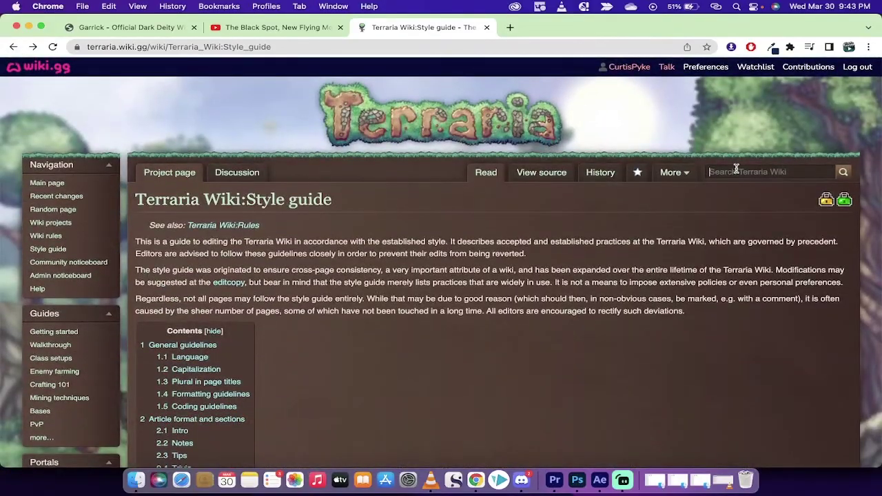
{"action": "type", "text": "black"}
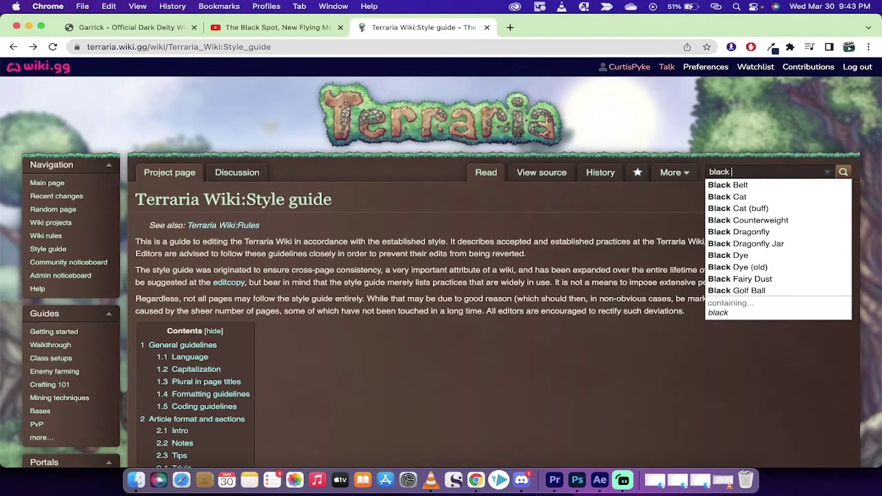
{"action": "type", "text": " spot"}
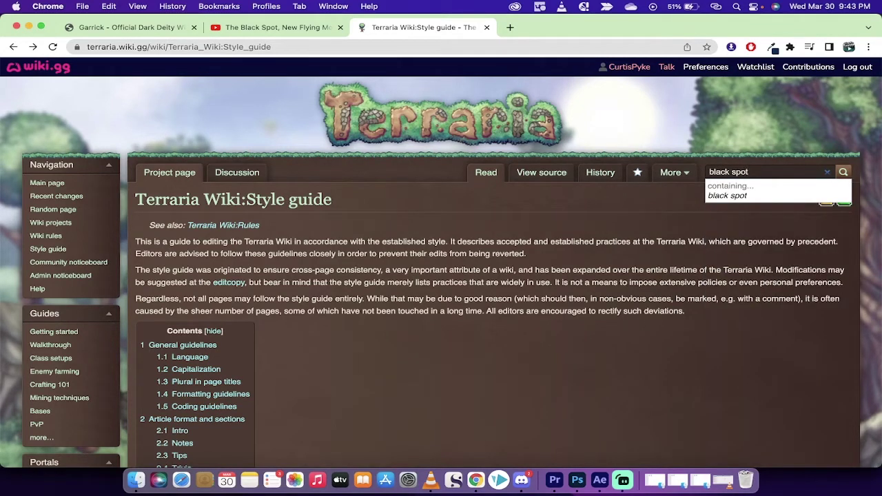
{"action": "key", "text": "Return"}
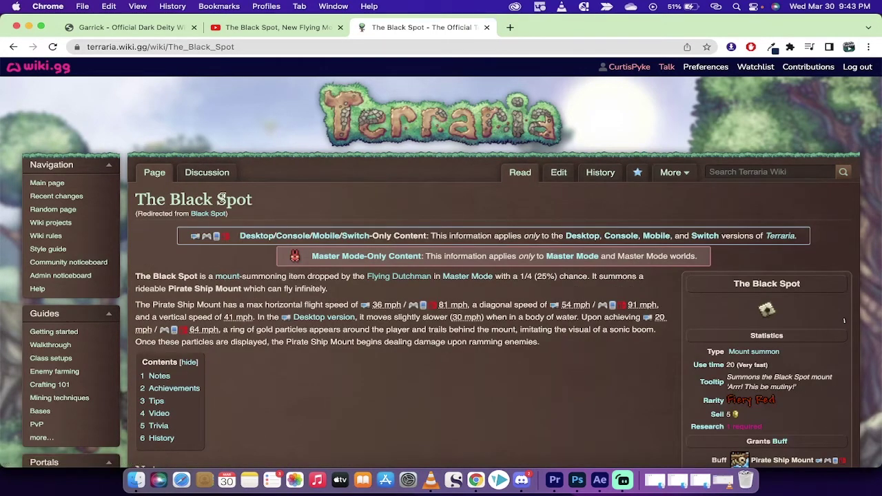
- Scroll down The Black Spot article to its Video section
{"action": "scroll", "coordinate": [420, 377], "scroll_direction": "down", "scroll_amount": 1}
{"action": "scroll", "coordinate": [420, 378], "scroll_direction": "down", "scroll_amount": 1}
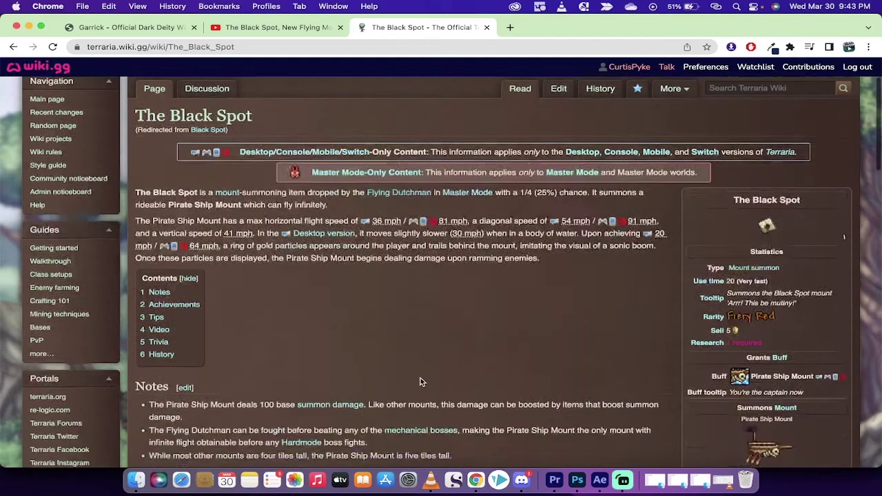
{"action": "scroll", "coordinate": [421, 378], "scroll_direction": "down", "scroll_amount": 5}
{"action": "scroll", "coordinate": [421, 378], "scroll_direction": "down", "scroll_amount": 4}
{"action": "scroll", "coordinate": [421, 378], "scroll_direction": "down", "scroll_amount": 3}
{"action": "scroll", "coordinate": [420, 377], "scroll_direction": "down", "scroll_amount": 5}
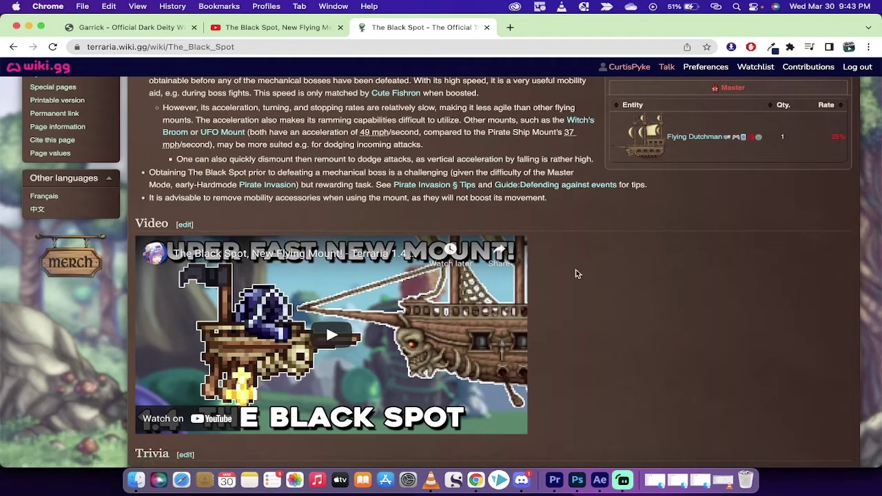
- Glance at the Black Spot YouTube video tab, then return to the wiki's Video section
{"action": "left_click", "coordinate": [272, 27]}
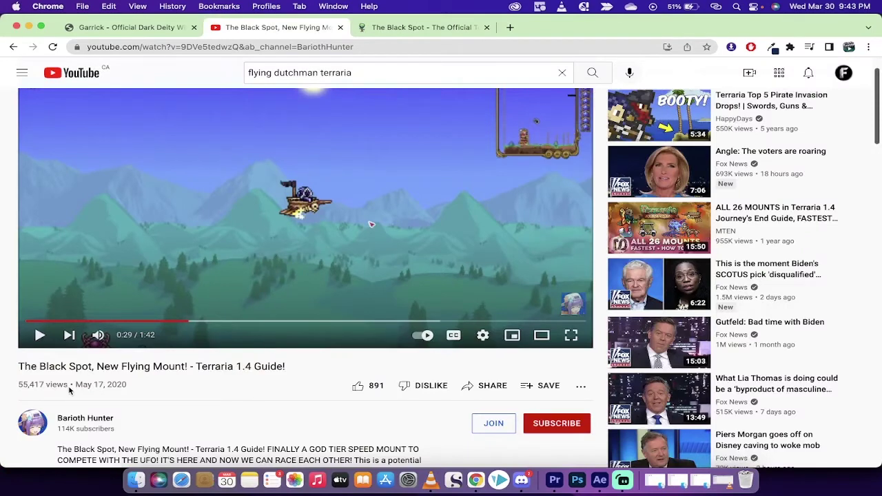
{"action": "left_click", "coordinate": [412, 28]}
{"action": "scroll", "coordinate": [560, 269], "scroll_direction": "down", "scroll_amount": 2}
{"action": "scroll", "coordinate": [560, 269], "scroll_direction": "down", "scroll_amount": 1}
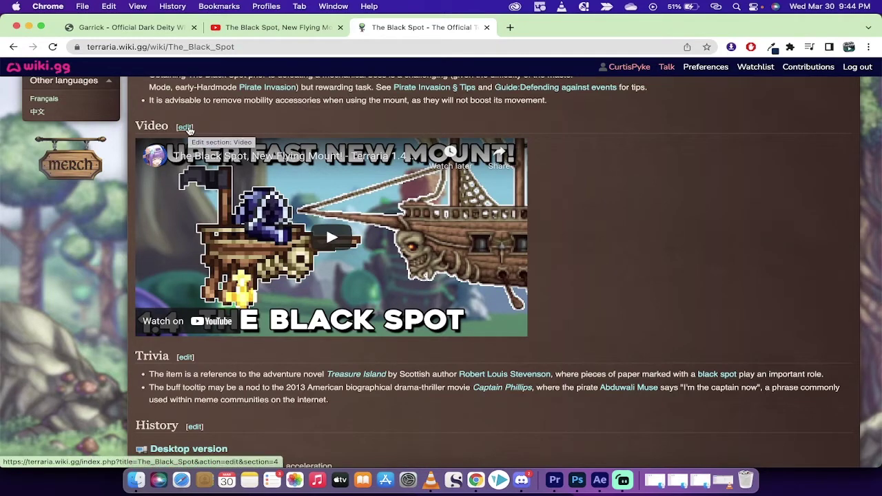
- Open the Video section for editing and inspect its #ev:youtube embed line
{"action": "left_click", "coordinate": [185, 128]}
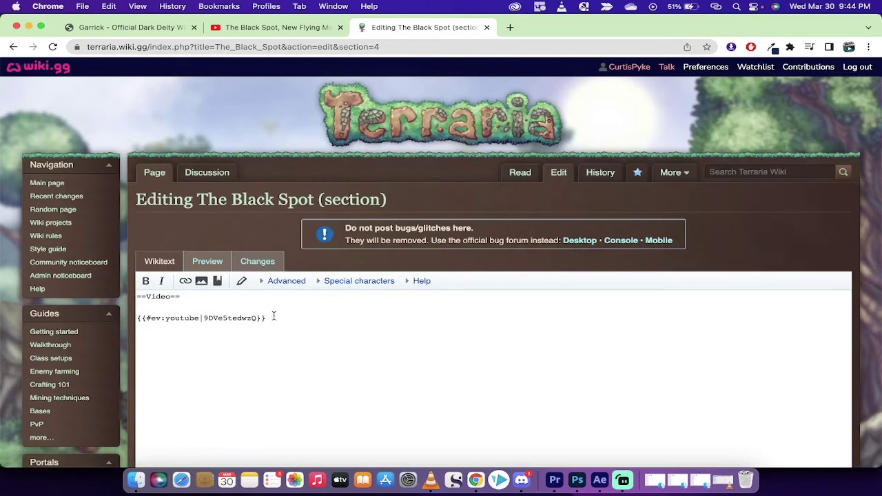
{"action": "left_click_drag", "start_coordinate": [267, 318], "coordinate": [137, 295]}
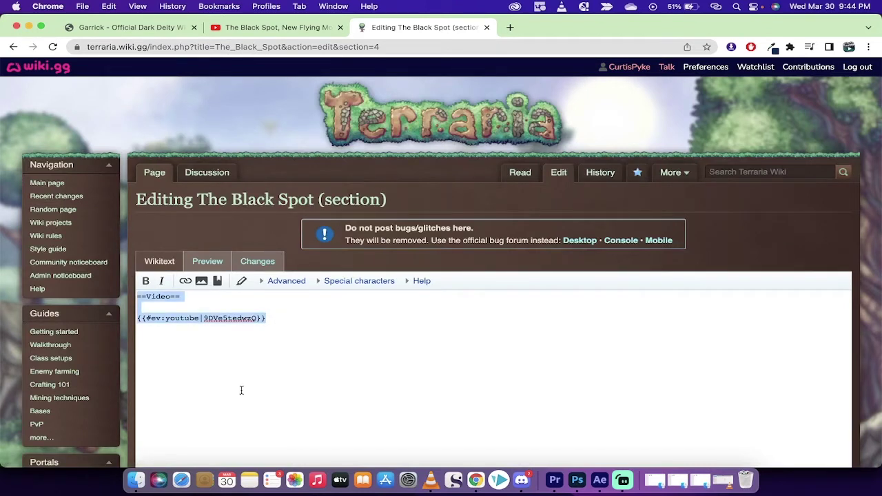
{"action": "left_click", "coordinate": [199, 329]}
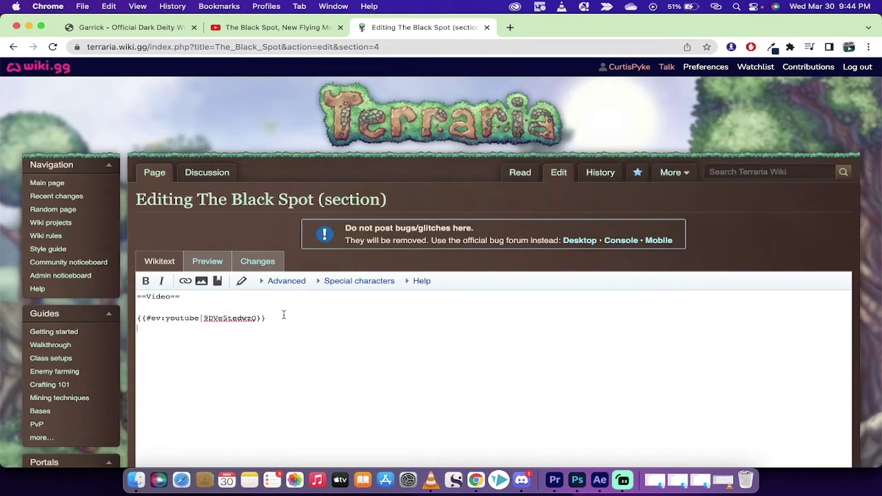
{"action": "left_click_drag", "start_coordinate": [281, 317], "coordinate": [137, 321]}
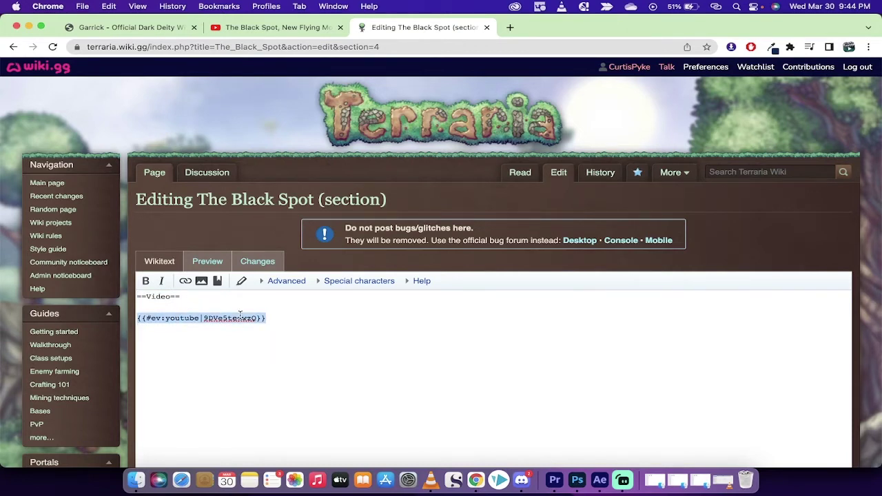
{"action": "left_click", "coordinate": [211, 318]}
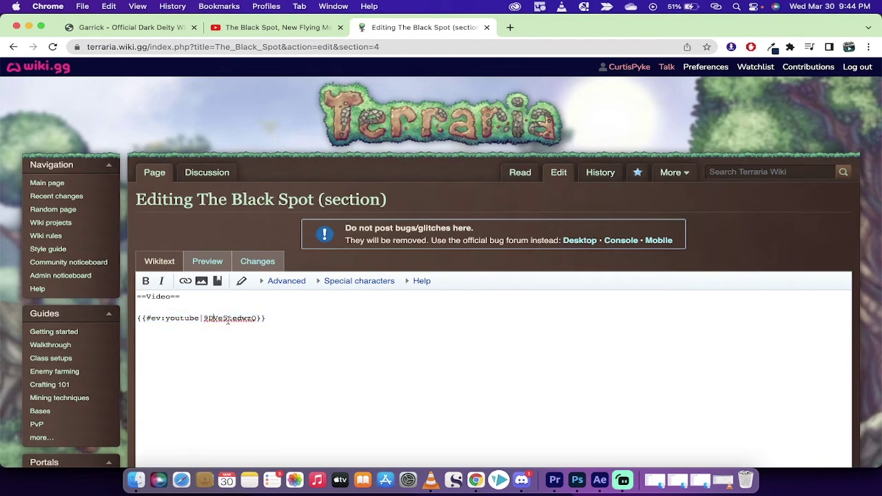
- Copy the Black Spot video's ID from YouTube's Share link
{"action": "left_click", "coordinate": [289, 29]}
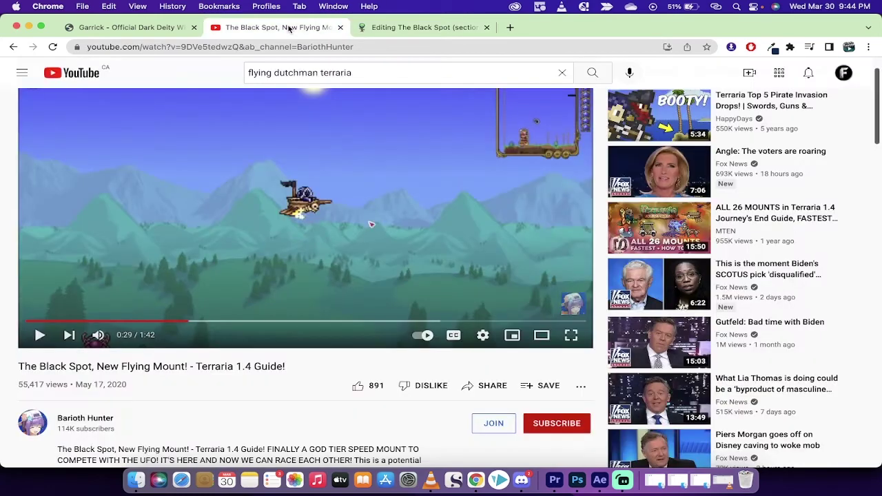
{"action": "left_click", "coordinate": [482, 385]}
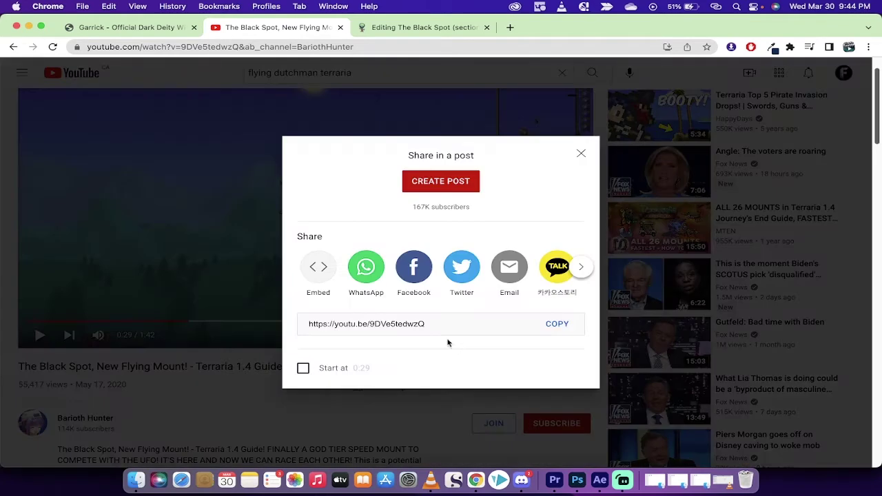
{"action": "left_click", "coordinate": [397, 324]}
{"action": "left_click_drag", "start_coordinate": [397, 324], "coordinate": [369, 324]}
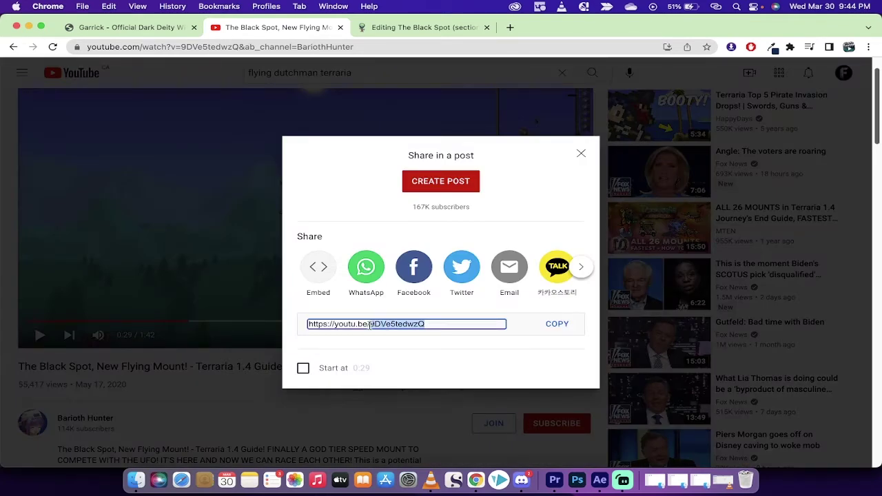
{"action": "key", "text": "super+c"}
- Select the video ID in the embed template and preview the section with the embedded video
{"action": "left_click", "coordinate": [424, 28]}
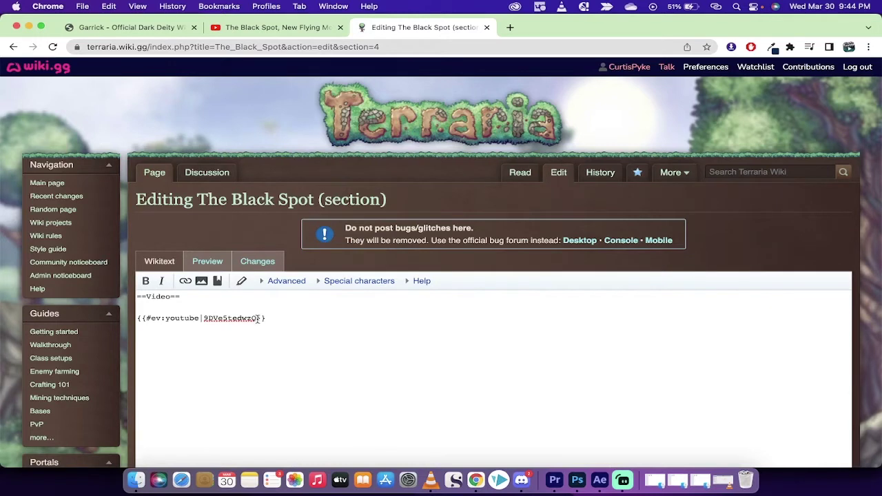
{"action": "left_click_drag", "start_coordinate": [259, 319], "coordinate": [205, 321]}
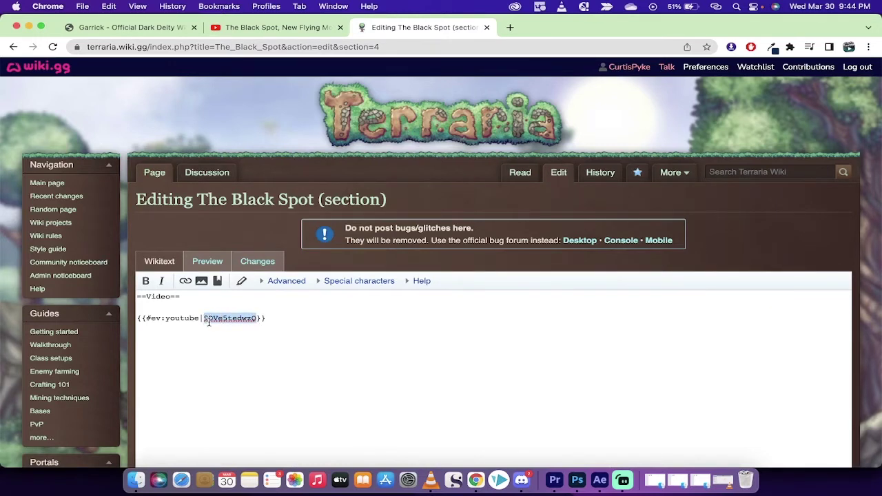
{"action": "scroll", "coordinate": [397, 379], "scroll_direction": "down", "scroll_amount": 3}
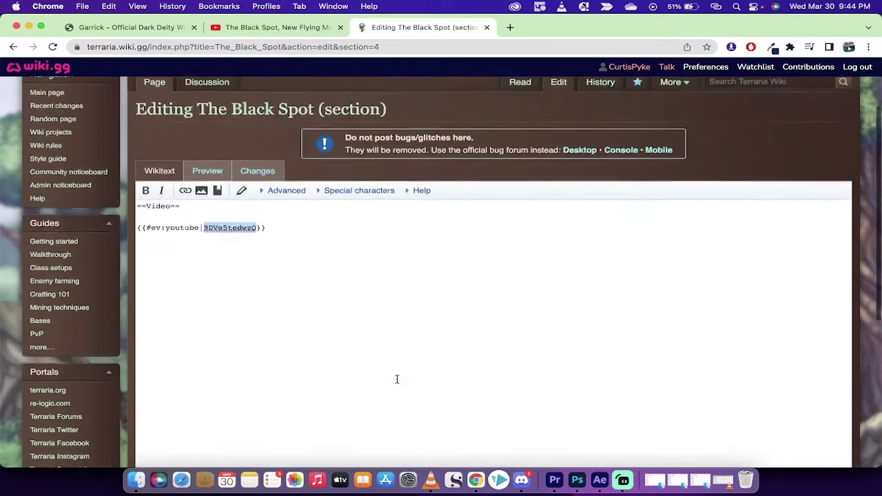
{"action": "scroll", "coordinate": [397, 379], "scroll_direction": "up", "scroll_amount": 1}
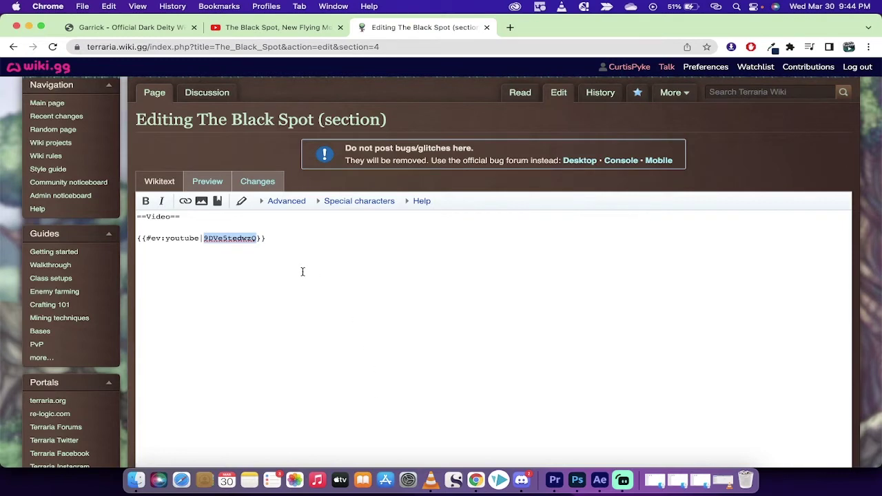
{"action": "left_click", "coordinate": [208, 184]}
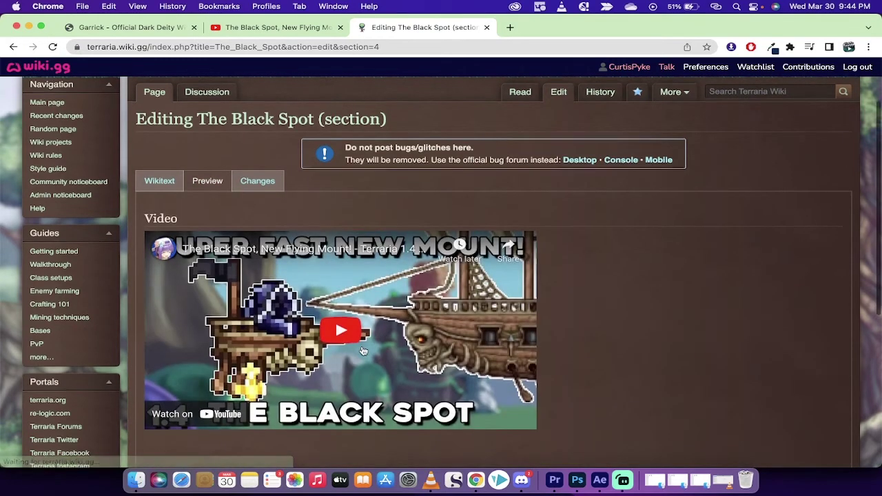
{"action": "scroll", "coordinate": [362, 348], "scroll_direction": "down", "scroll_amount": 1}
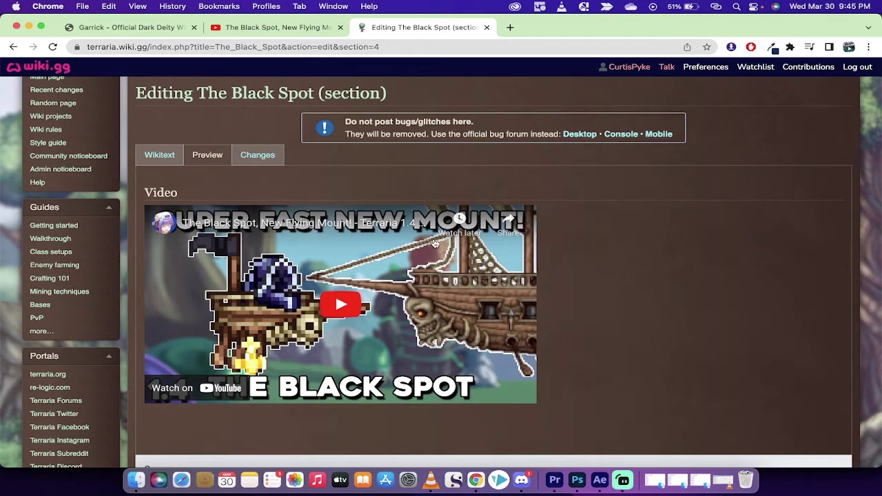
- Open the Coromon Wiki in a new tab via 'coromon'
{"action": "left_click", "coordinate": [511, 29]}
{"action": "type", "text": "cor"}
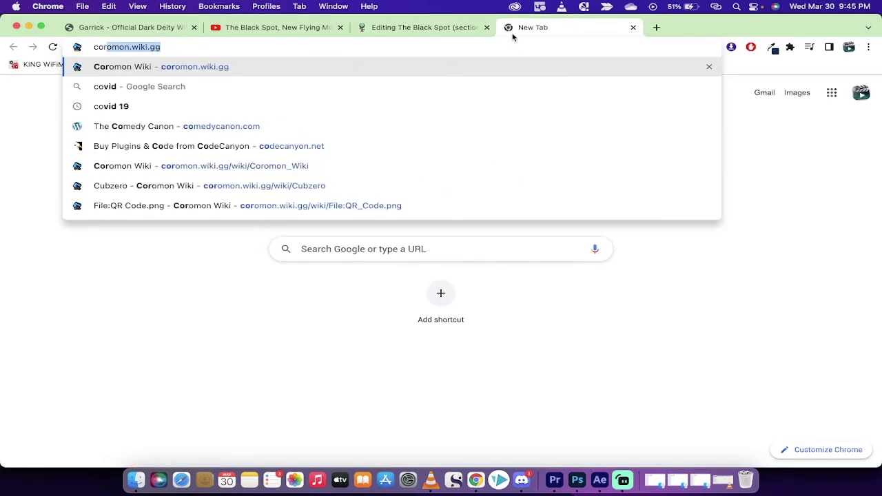
{"action": "type", "text": "omon"}
{"action": "key", "text": "Return"}
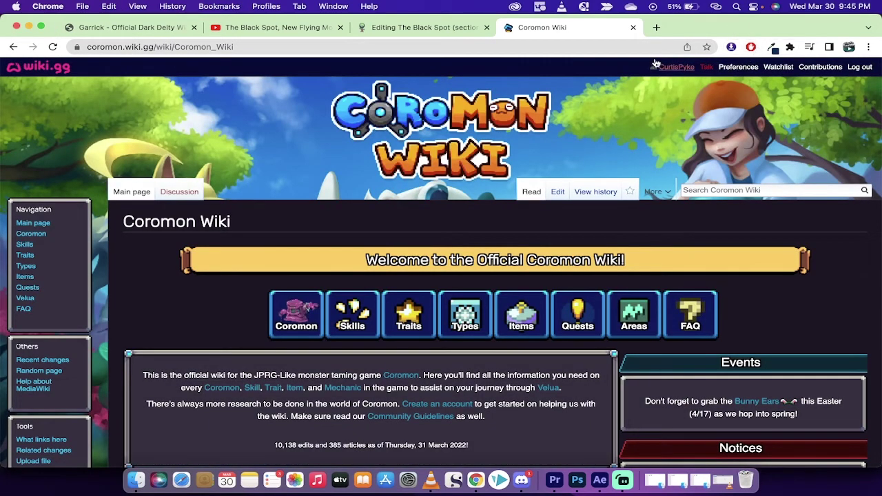
- Scroll the Coromon Wiki main page, then switch to the Dark Deity Garrick page
{"action": "scroll", "coordinate": [410, 203], "scroll_direction": "down", "scroll_amount": 3}
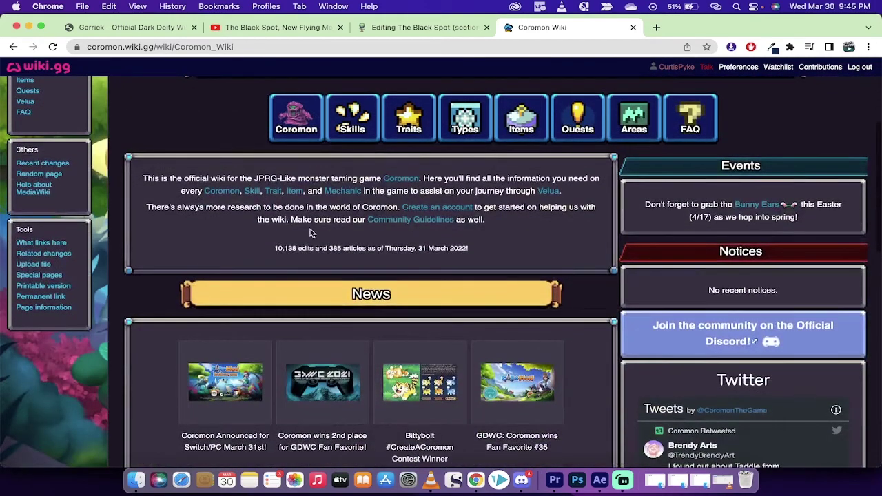
{"action": "scroll", "coordinate": [310, 229], "scroll_direction": "down", "scroll_amount": 4}
{"action": "scroll", "coordinate": [310, 228], "scroll_direction": "up", "scroll_amount": 1}
{"action": "scroll", "coordinate": [310, 231], "scroll_direction": "up", "scroll_amount": 4}
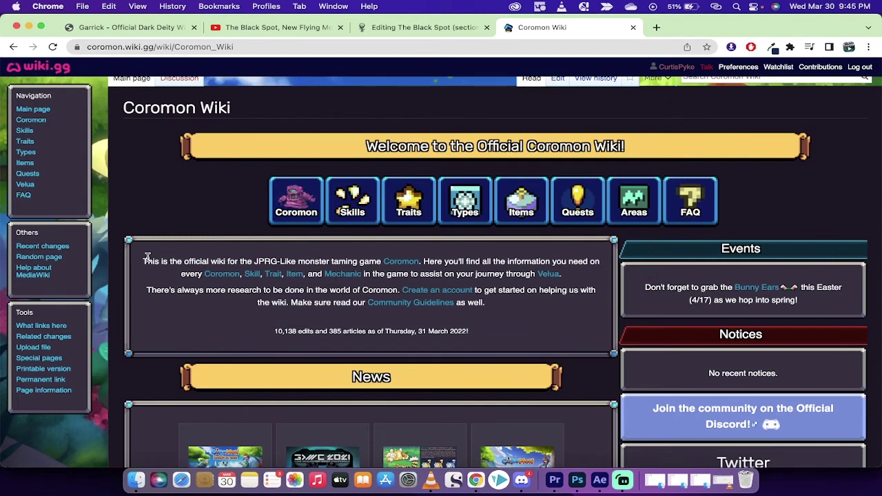
{"action": "scroll", "coordinate": [147, 257], "scroll_direction": "up", "scroll_amount": 2}
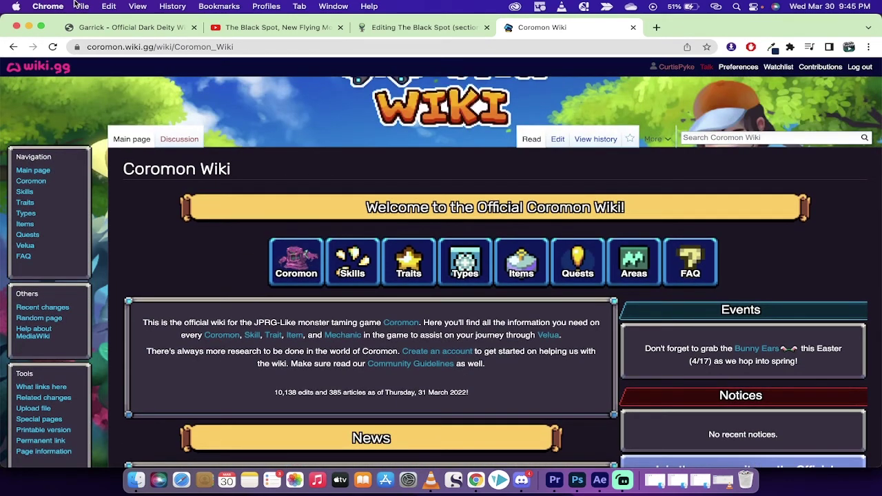
{"action": "left_click", "coordinate": [128, 28]}
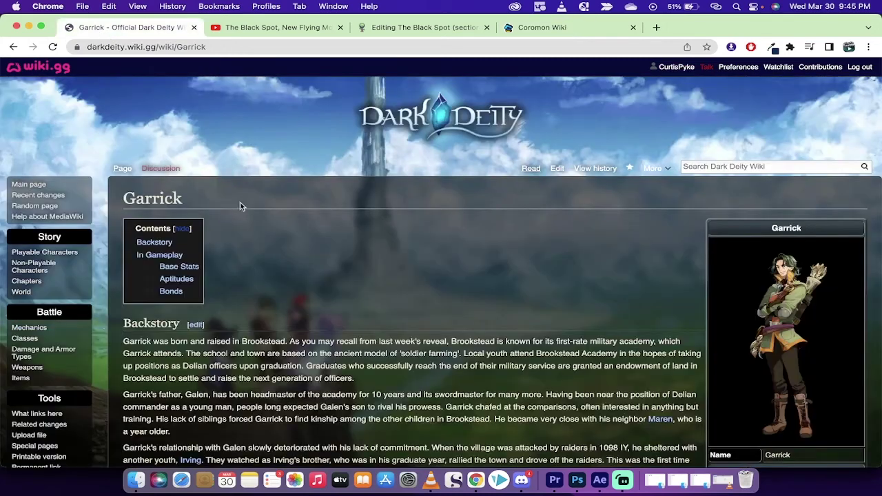
- Switch back to the 'Editing The Black Spot (section)' tab showing the video preview
{"action": "left_click", "coordinate": [420, 28]}
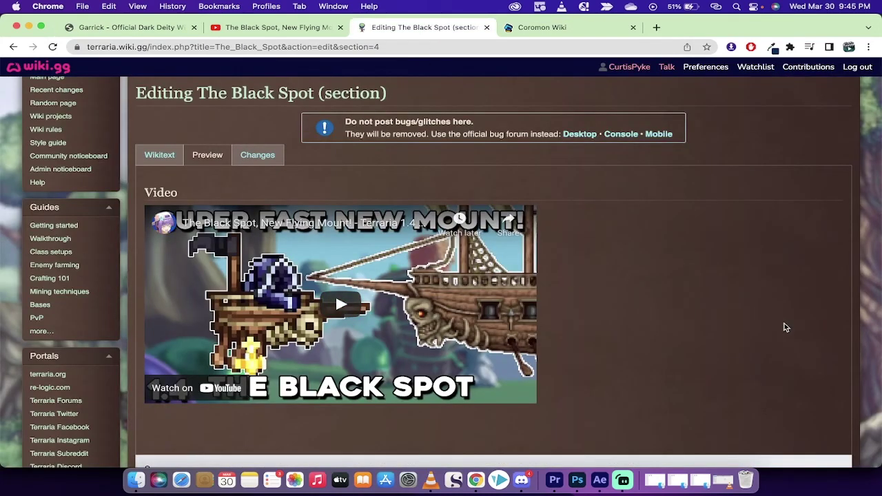